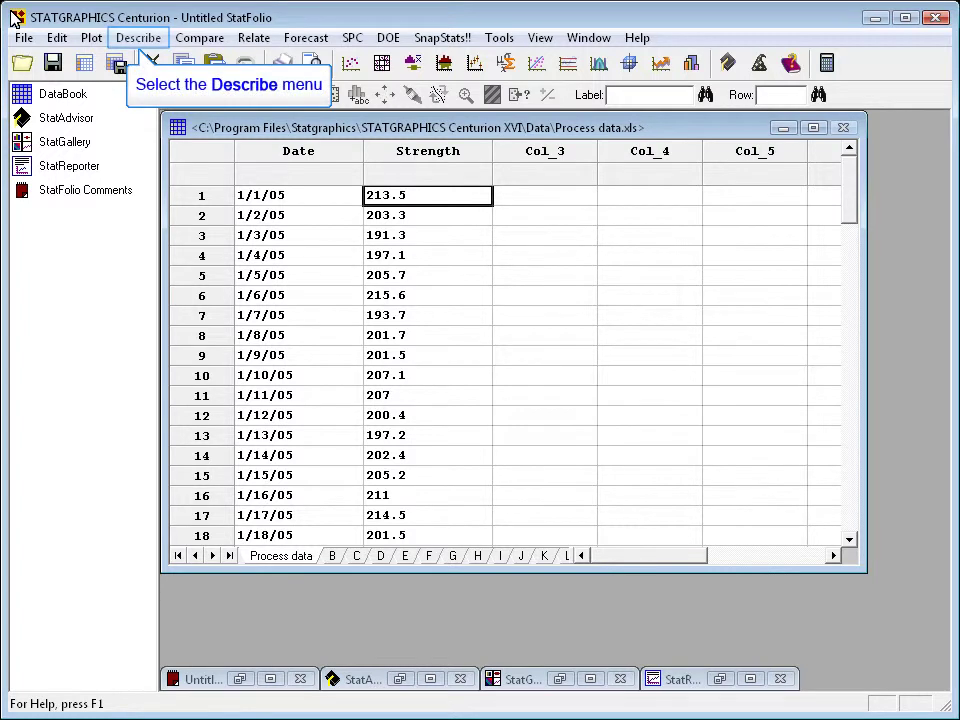
# Start Fitting Uncensored Data with Strength as the data variable
pyautogui.click(155, 42)
pyautogui.moveTo(140, 102)
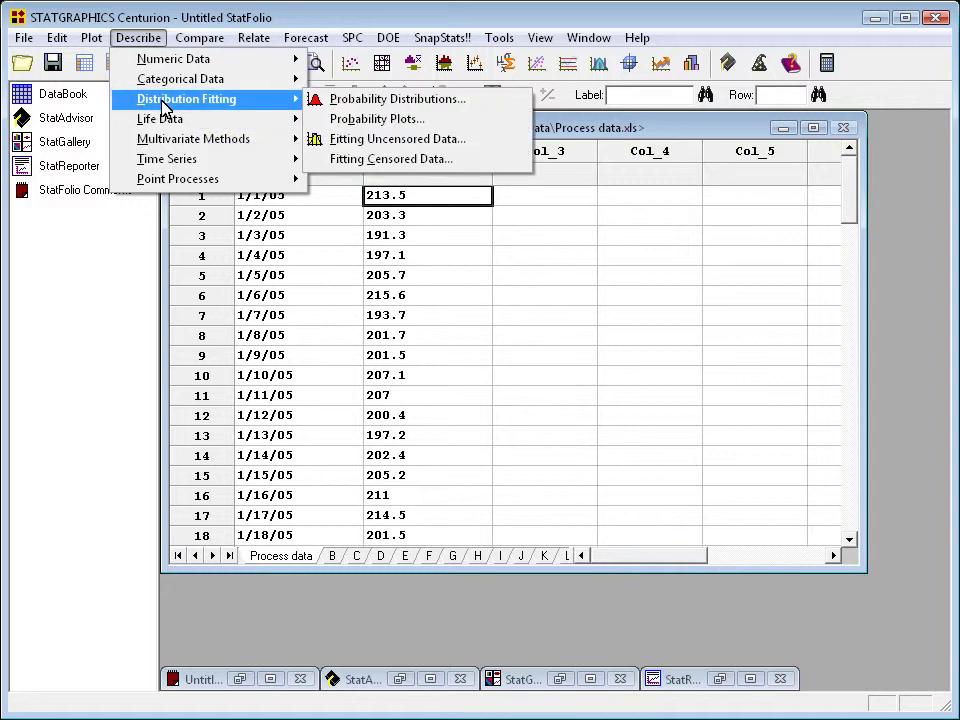
pyautogui.click(352, 147)
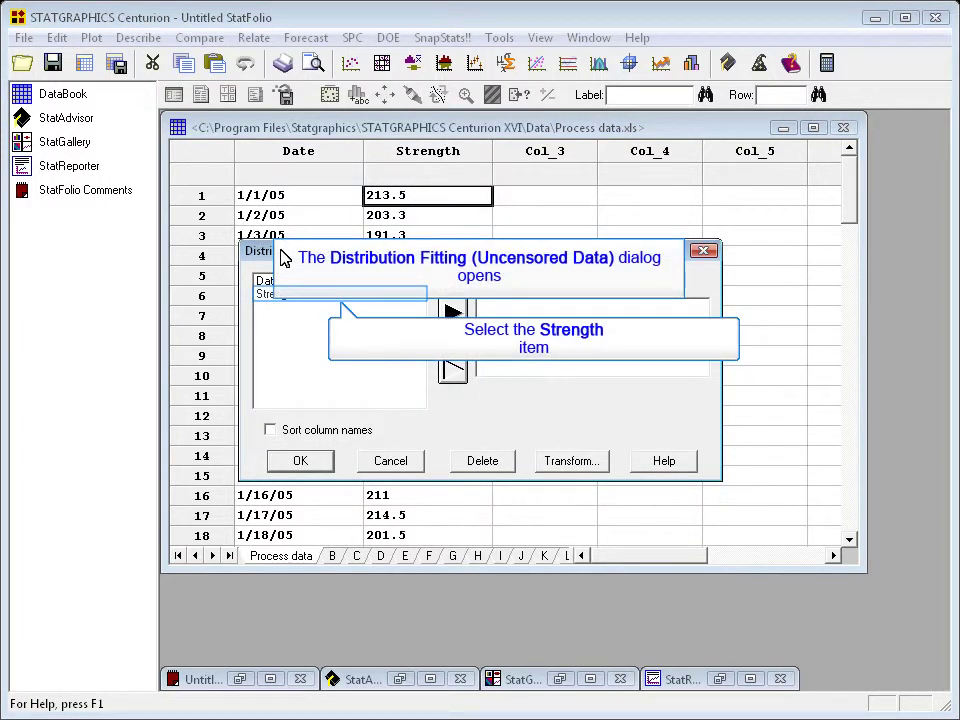
pyautogui.click(281, 295)
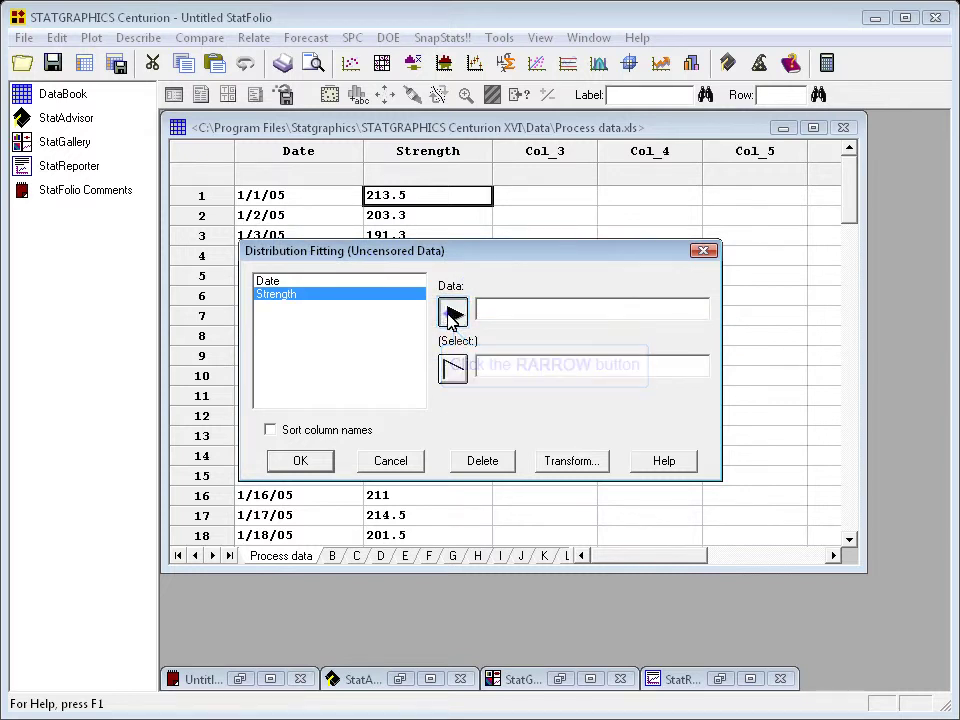
pyautogui.click(452, 312)
pyautogui.click(311, 461)
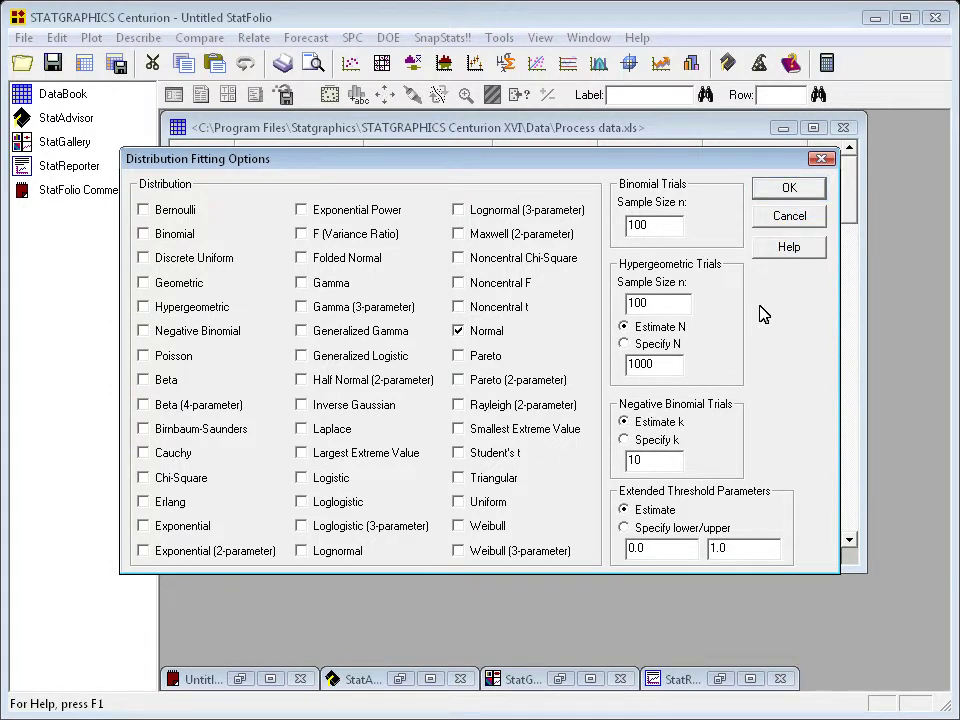
# Keep Normal, add Tests for Normality and Alternative Distributions, and drop Goodness-of-Fit and Density Trace
pyautogui.click(789, 187)
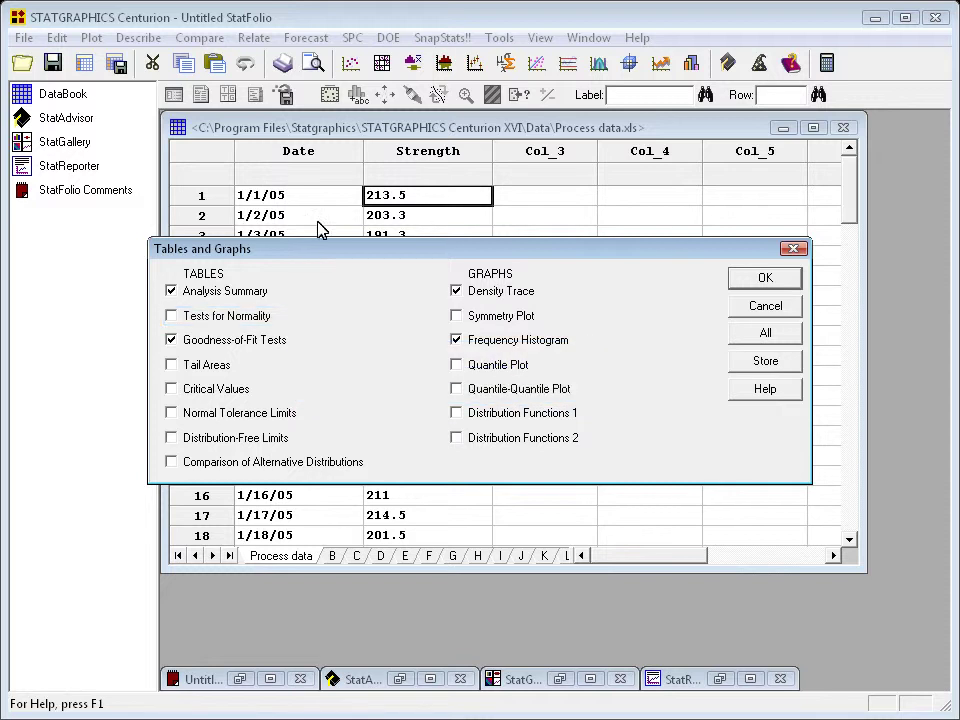
pyautogui.click(171, 315)
pyautogui.click(171, 340)
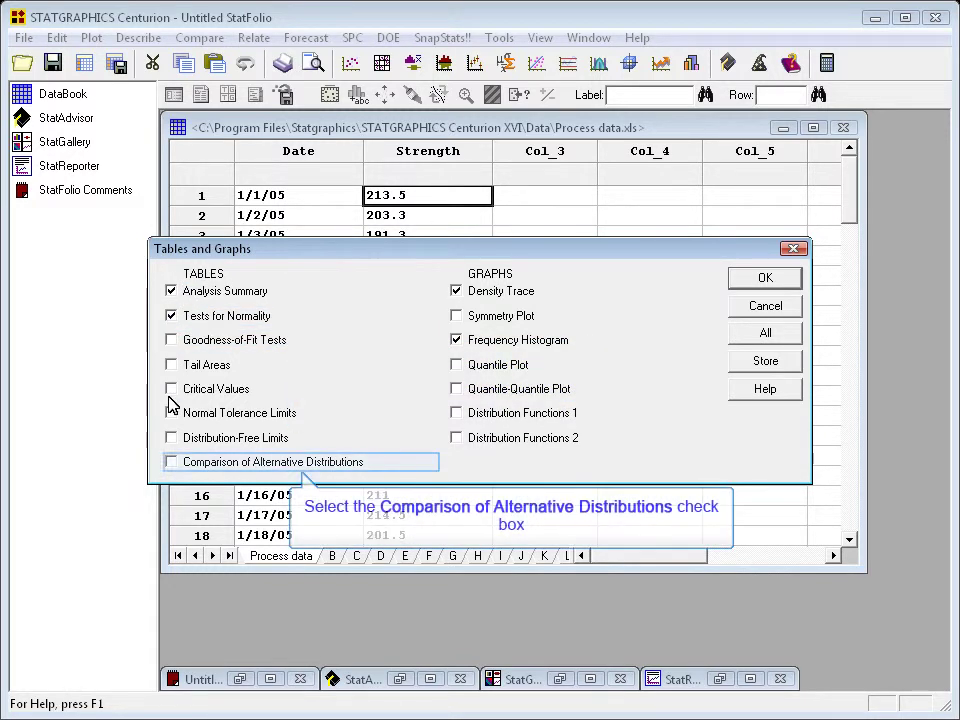
pyautogui.click(171, 462)
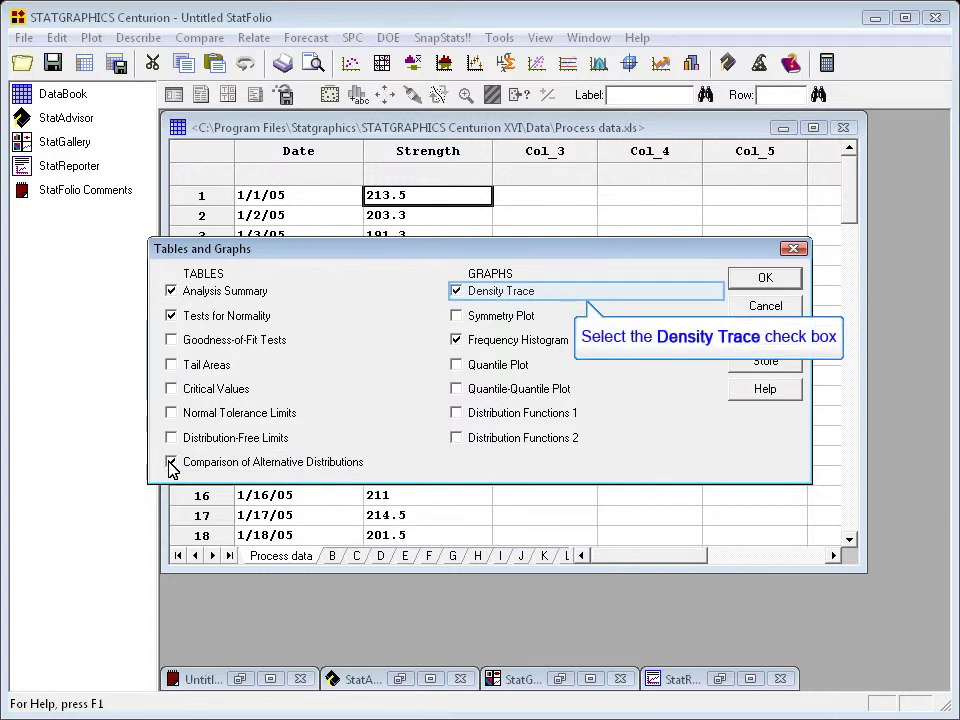
pyautogui.click(465, 292)
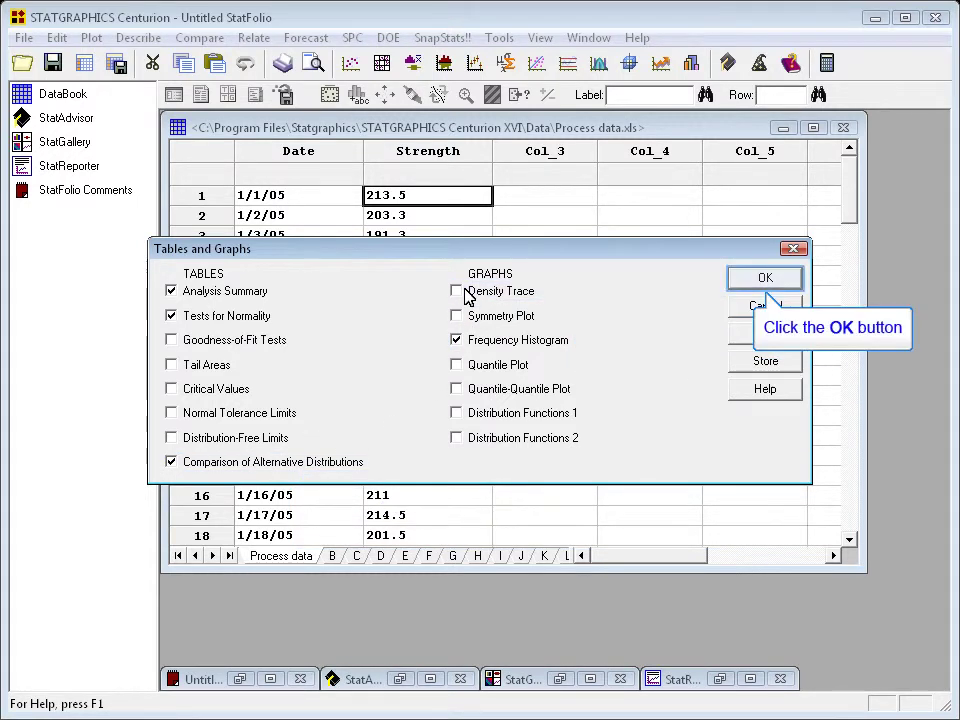
# Generate the Strength results and maximize the histogram with its fitted Normal curve
pyautogui.click(755, 280)
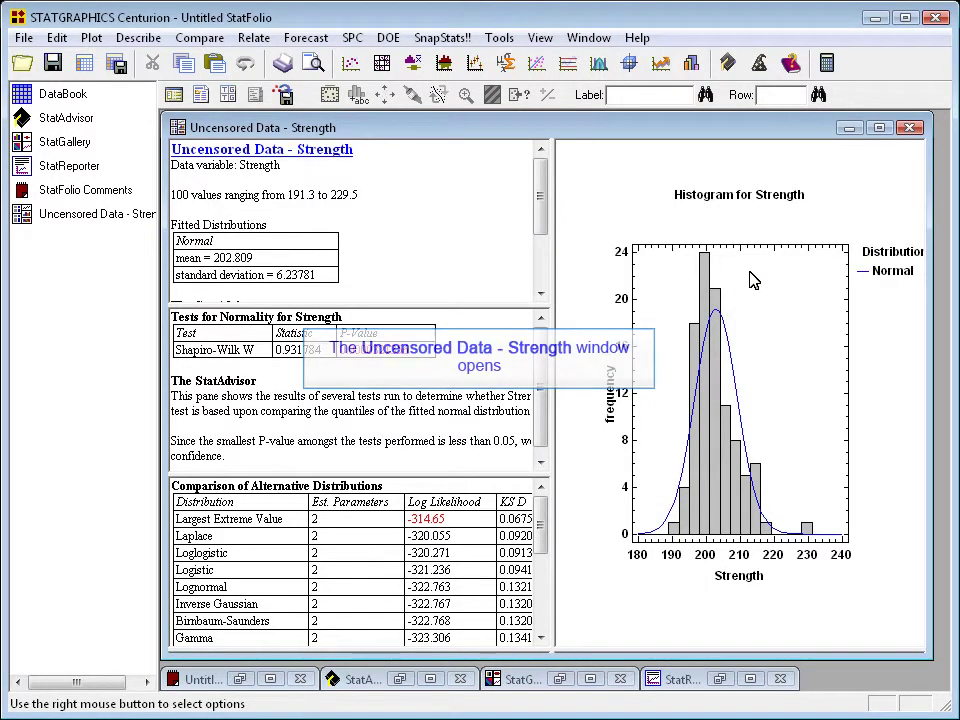
pyautogui.doubleClick(619, 199)
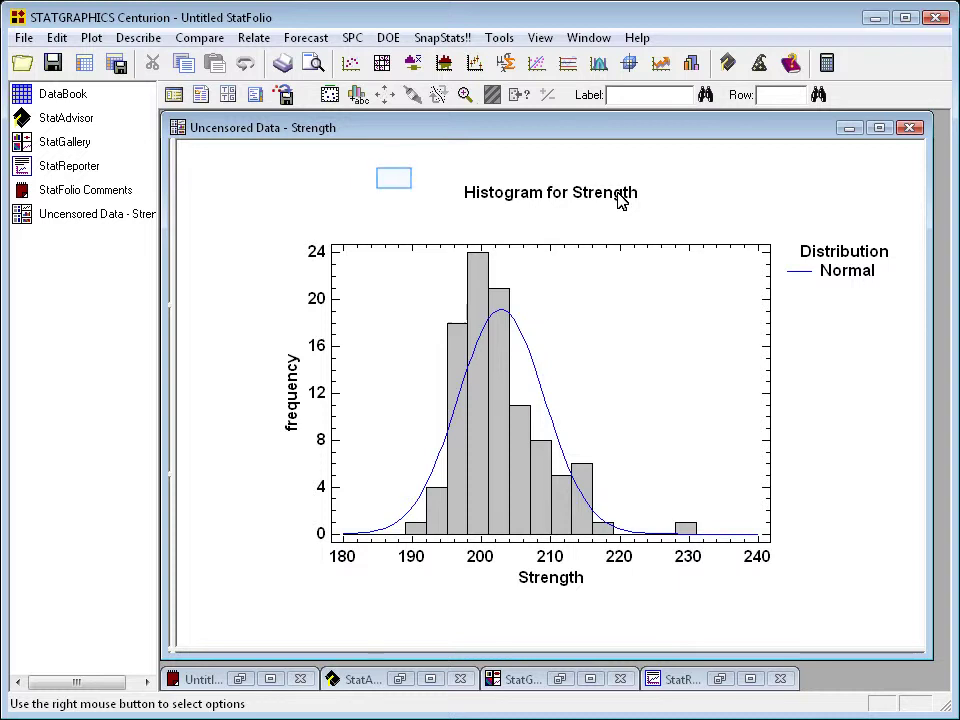
# Restore the histogram, then enlarge and restore the Tests for Normality pane (Shapiro-Wilk W 0.931784)
pyautogui.doubleClick(394, 178)
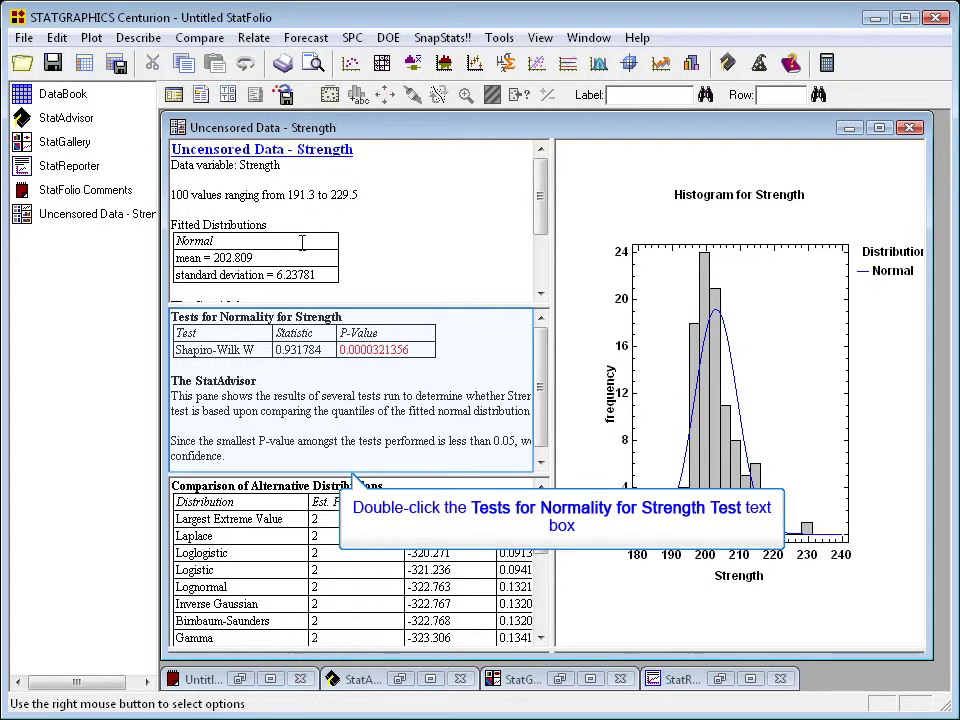
pyautogui.doubleClick(283, 375)
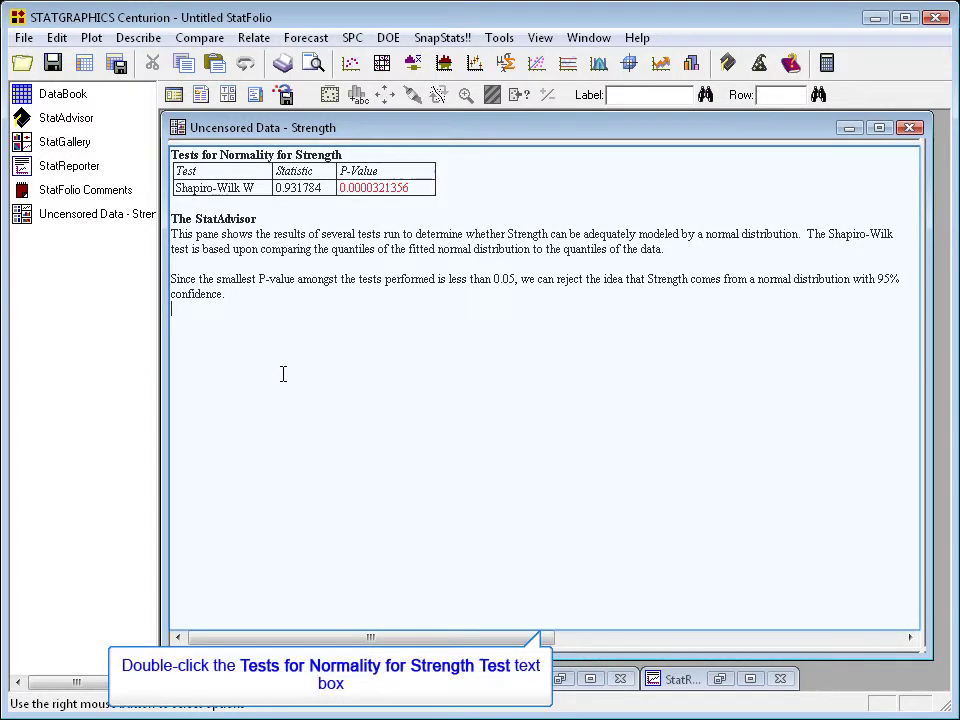
pyautogui.doubleClick(360, 235)
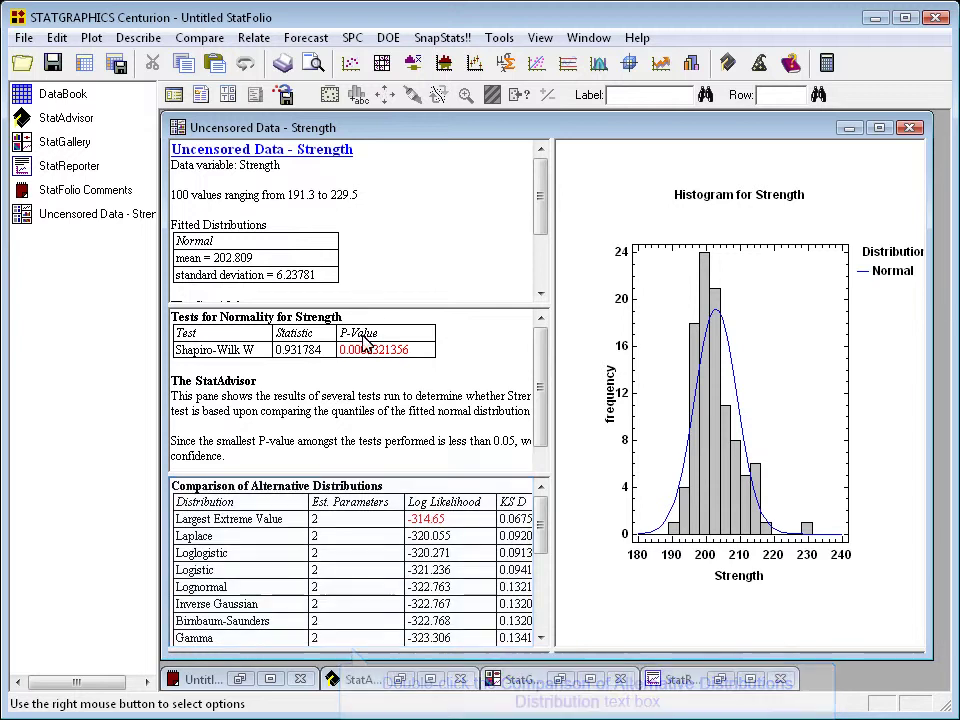
pyautogui.doubleClick(365, 591)
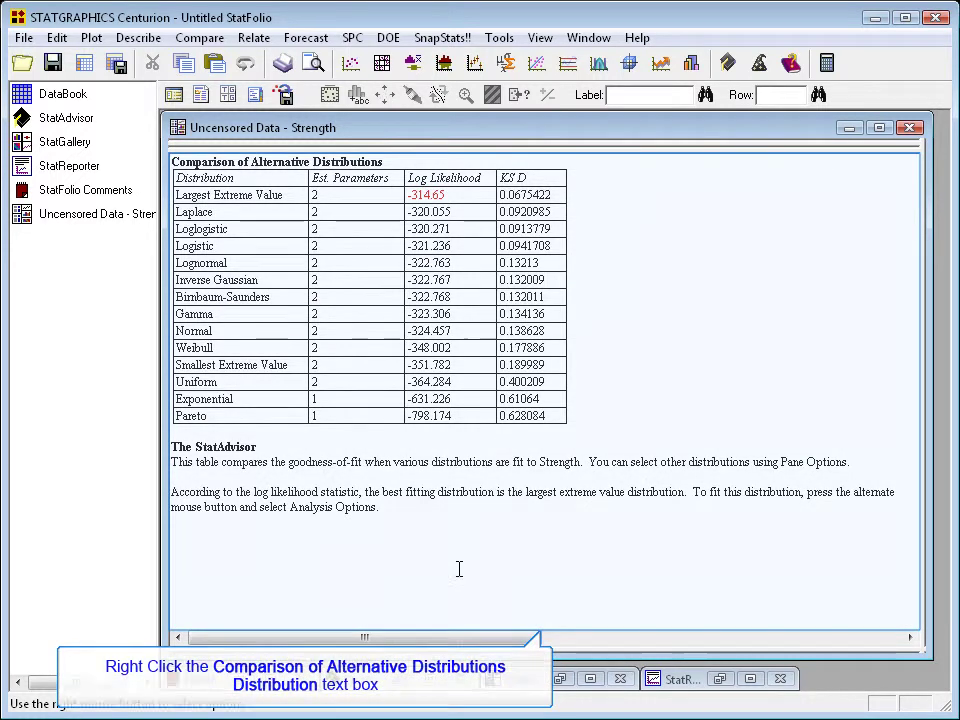
# Add Anderson-Darling A^2 to the distribution comparison and sort the table by it
pyautogui.rightClick(629, 245)
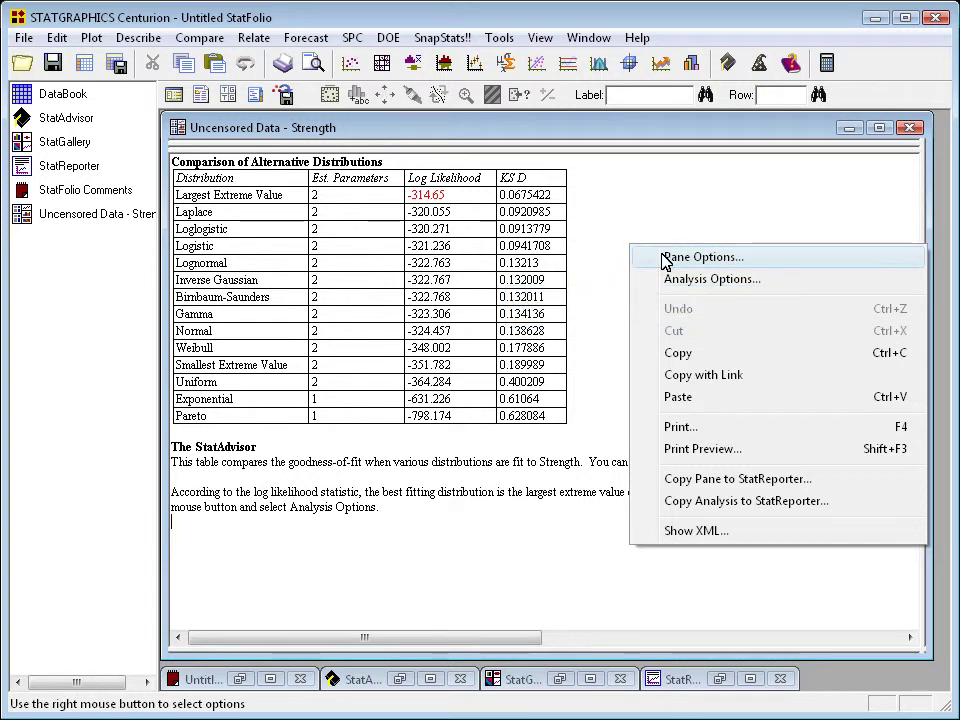
pyautogui.click(664, 256)
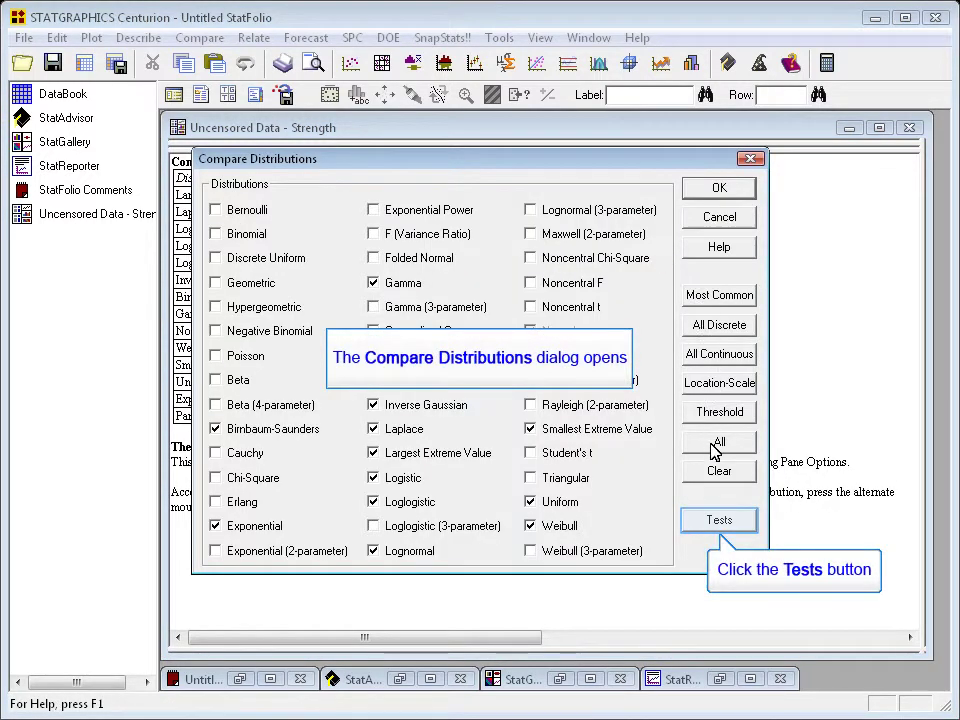
pyautogui.click(716, 525)
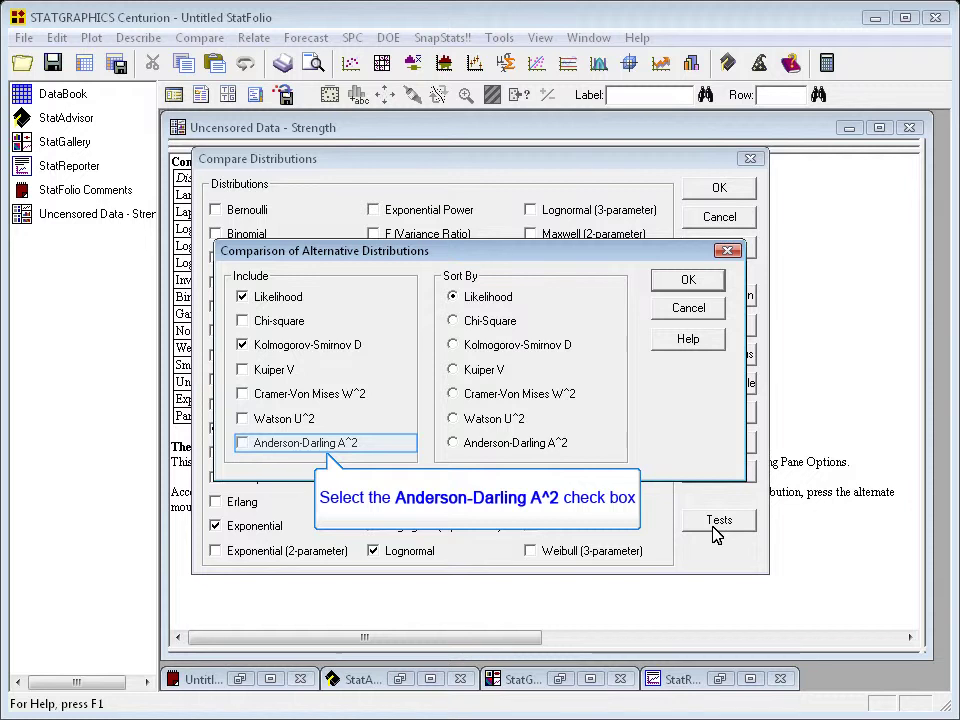
pyautogui.click(243, 444)
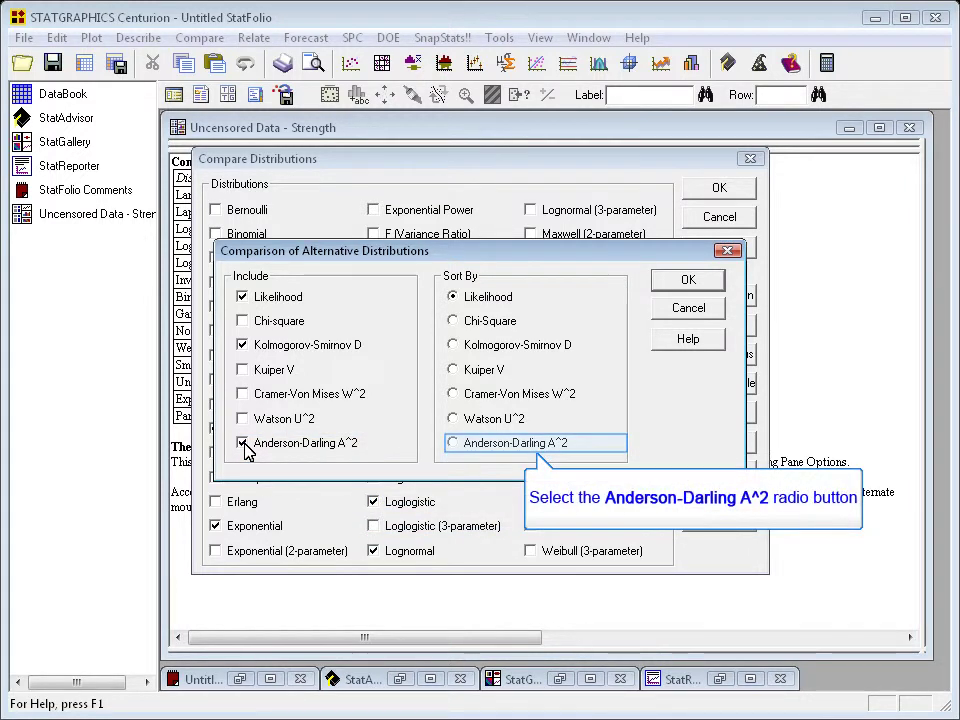
pyautogui.click(480, 446)
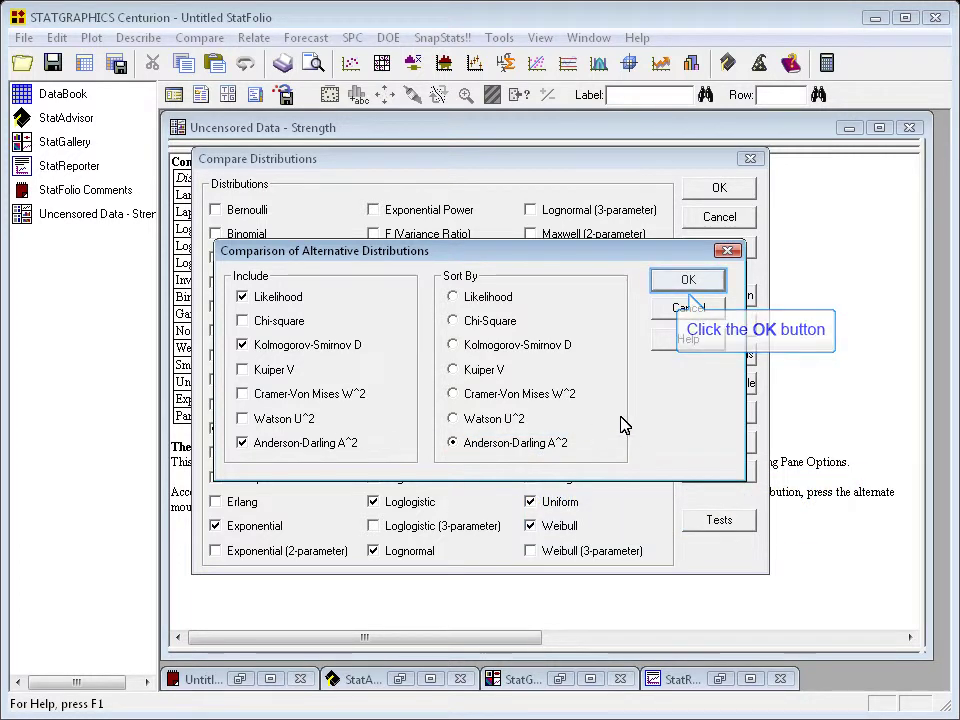
pyautogui.click(709, 280)
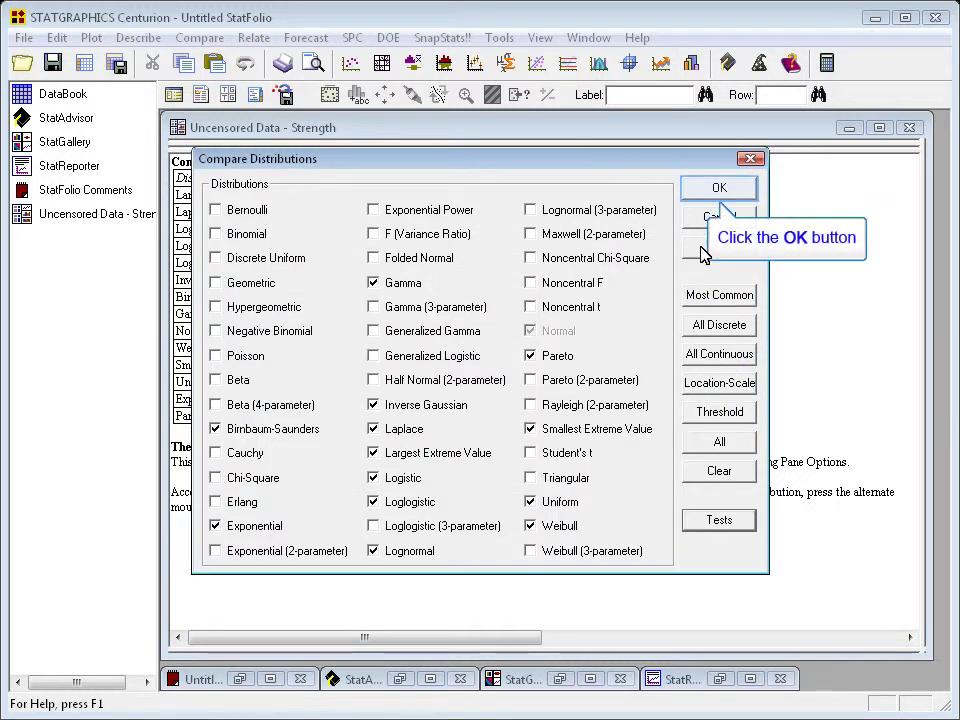
# Apply the A^2-sorted comparison settings and return to the multi-pane layout
pyautogui.click(704, 189)
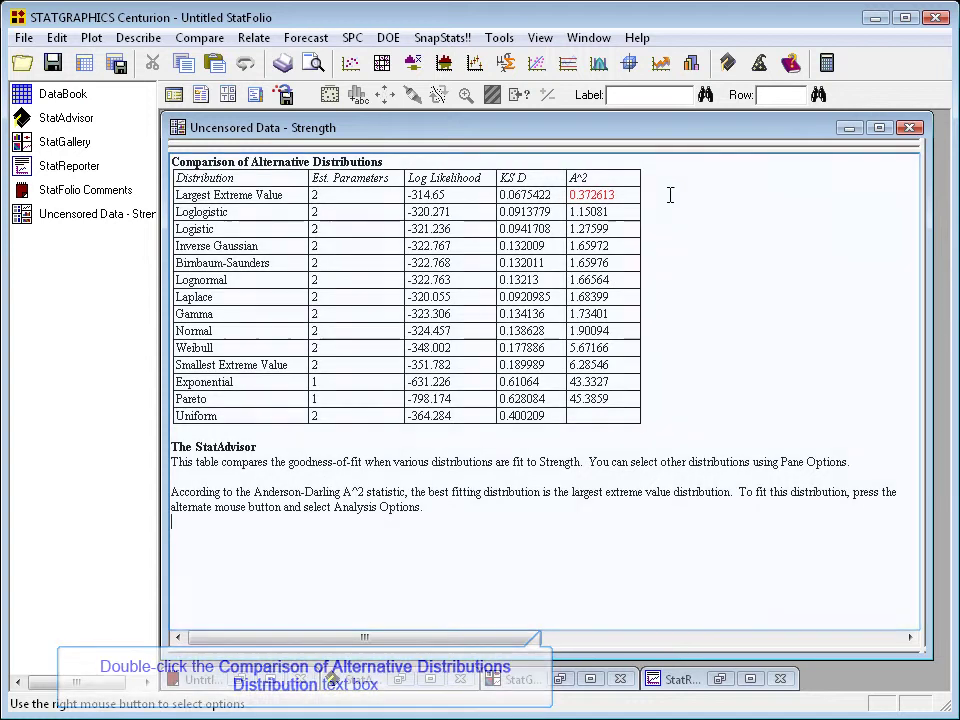
pyautogui.doubleClick(658, 232)
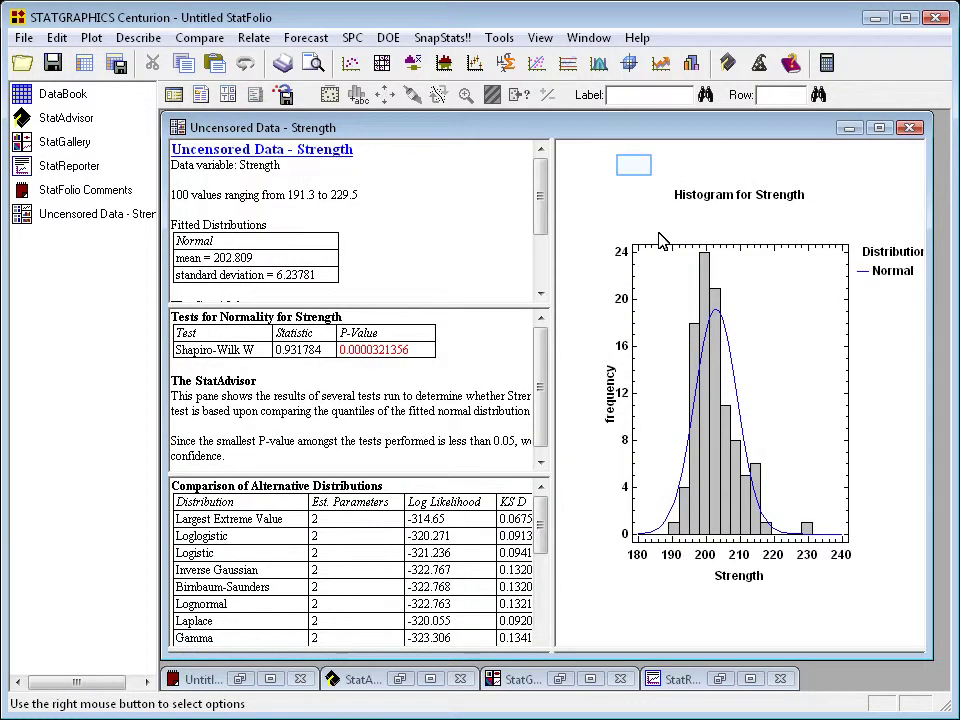
# Maximize the histogram and overlay a Largest Extreme Value curve beside Normal, with the legend fully visible
pyautogui.doubleClick(634, 171)
pyautogui.rightClick(638, 175)
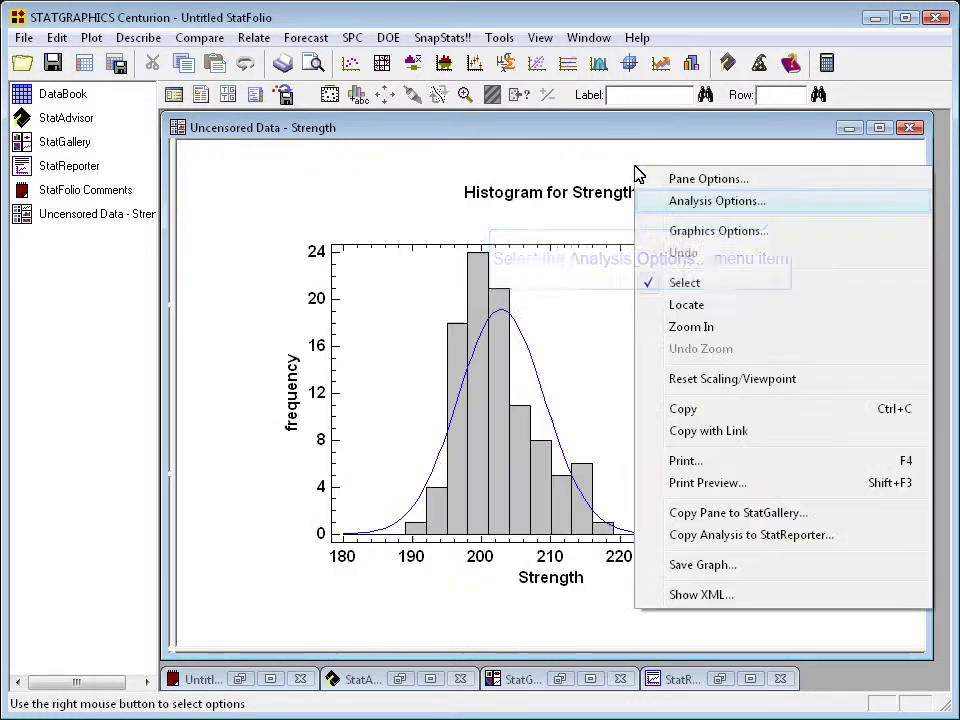
pyautogui.click(684, 206)
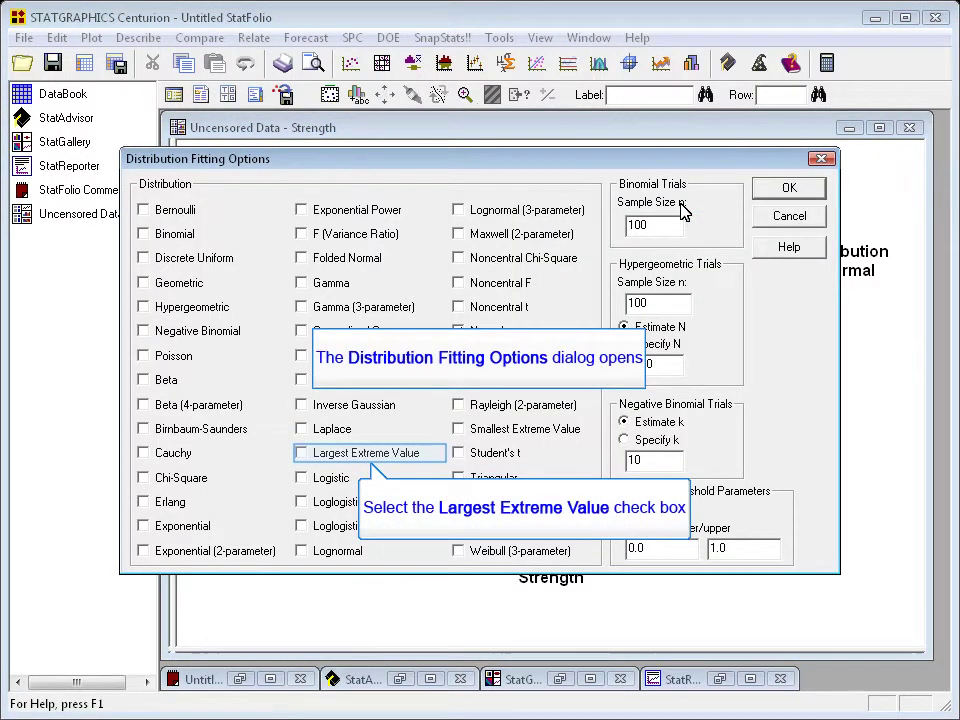
pyautogui.click(301, 454)
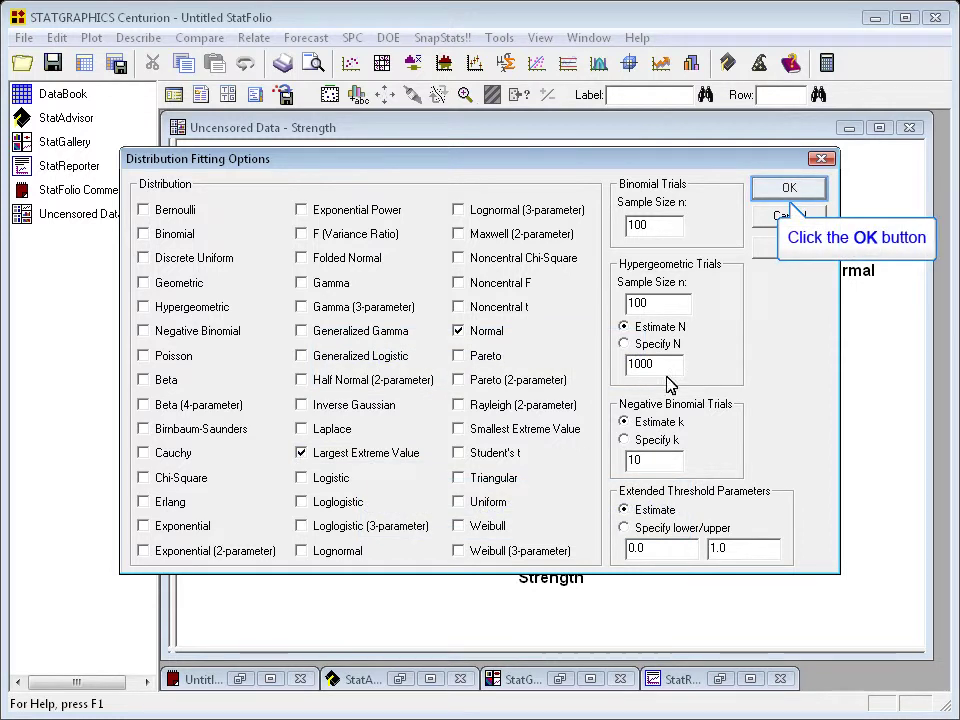
pyautogui.click(765, 192)
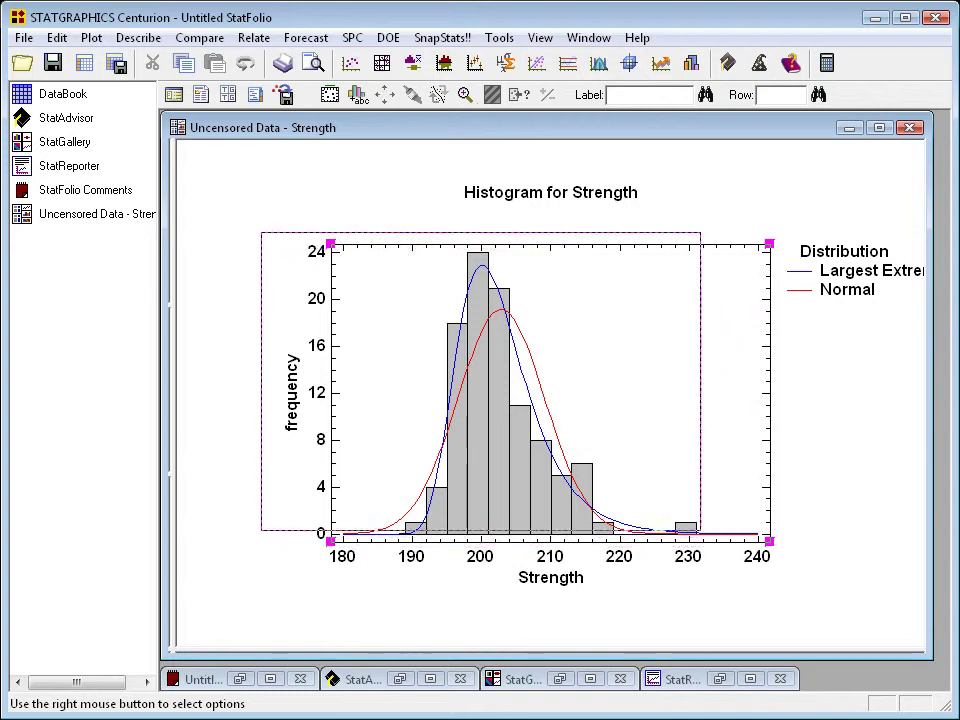
pyautogui.click(866, 451)
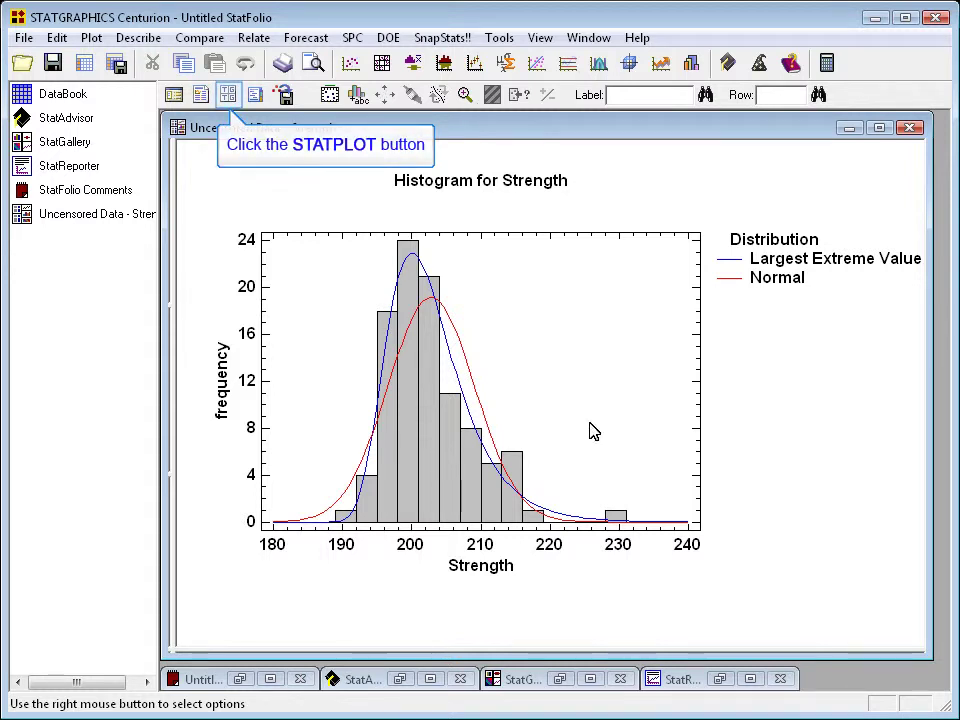
# Add the Goodness-of-Fit Tests table to the Strength analysis outputs
pyautogui.click(230, 100)
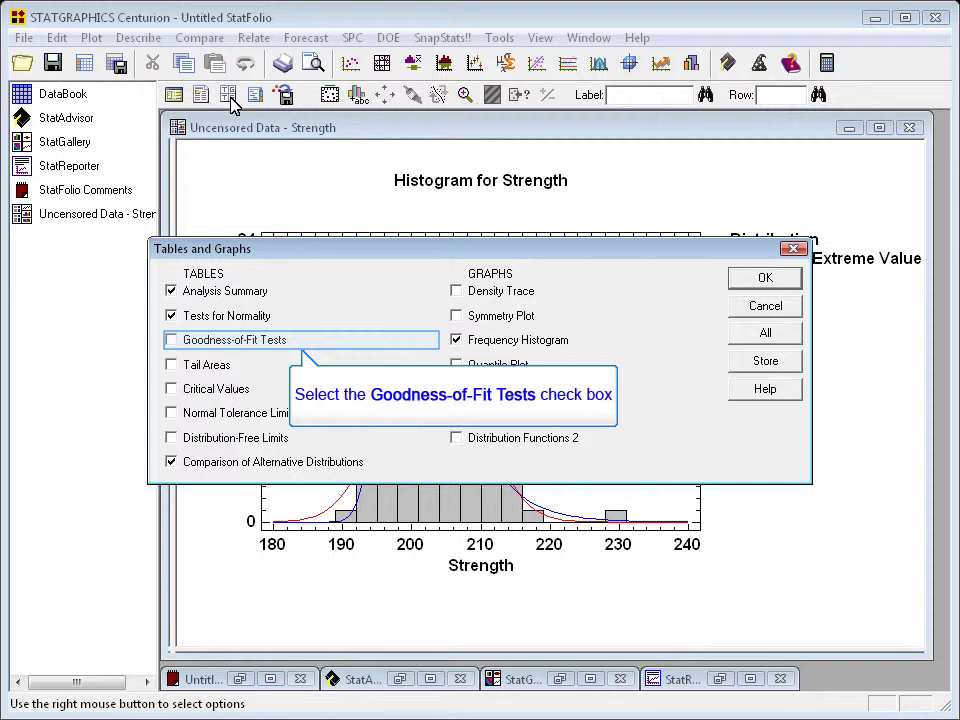
pyautogui.click(172, 341)
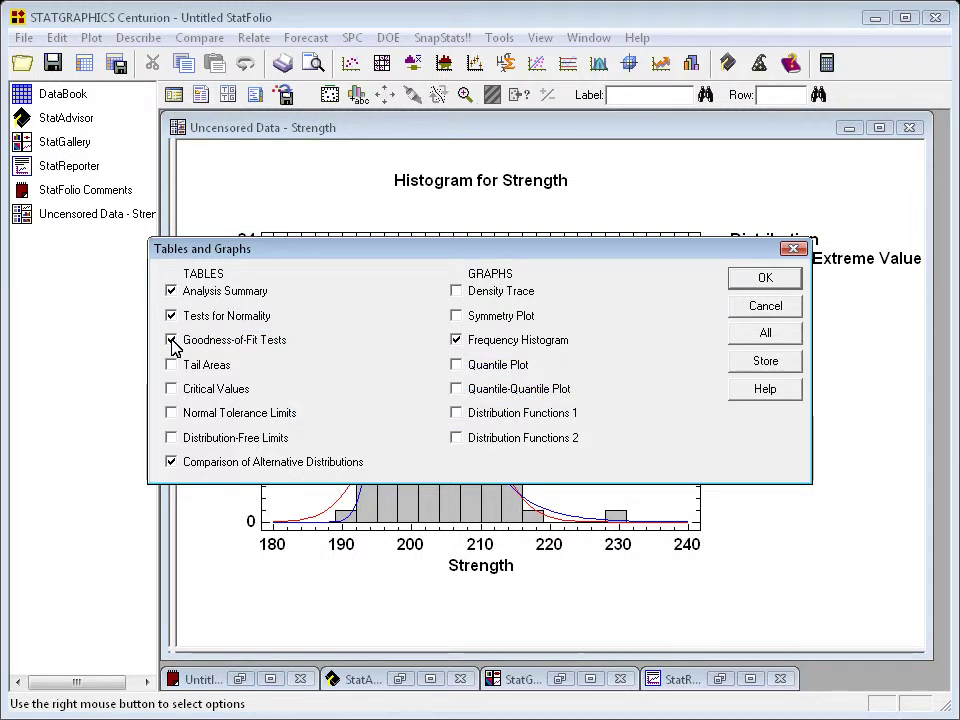
pyautogui.click(762, 282)
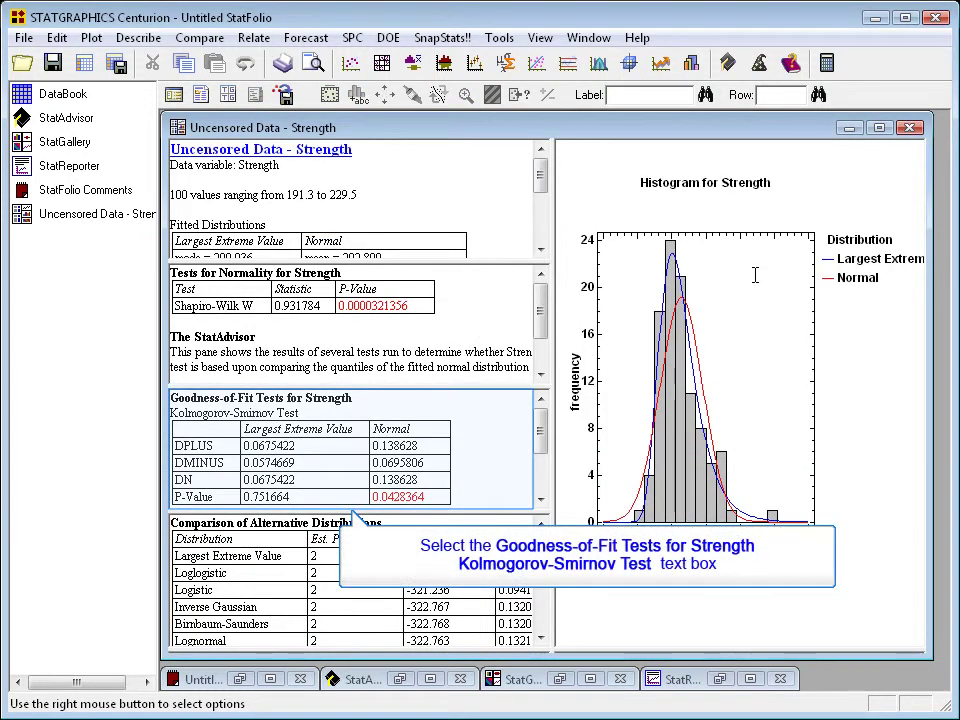
# Maximize the Goodness-of-Fit Tests pane showing P-values 0.751664 and 0.0428364
pyautogui.doubleClick(474, 449)
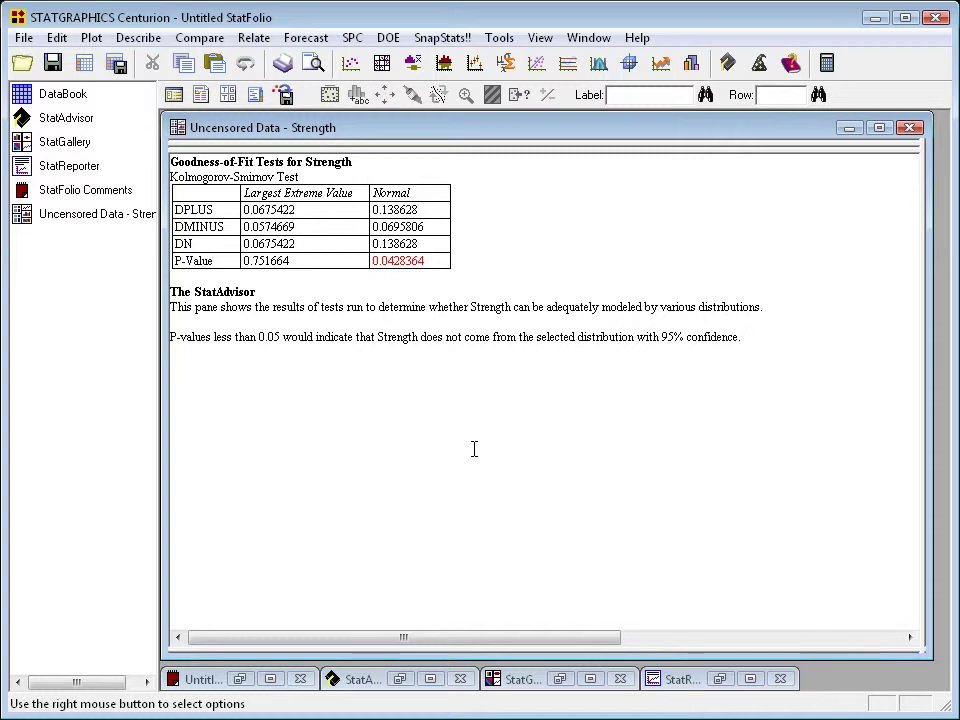